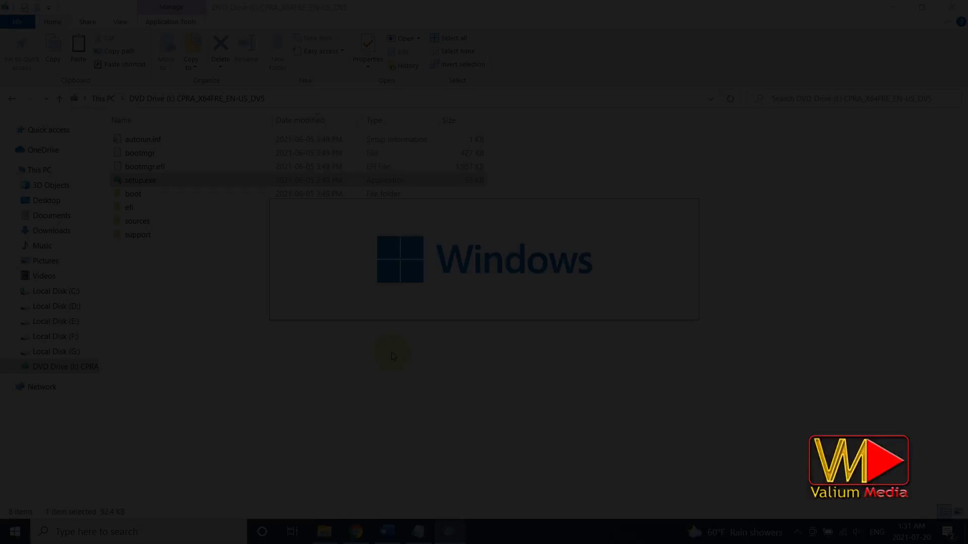
Step: Try to install Windows 11 by running setup.exe from the mounted DVD drive, and without a product key in the boot-time Windows Setup
click(310, 378)
click(370, 195)
click(310, 227)
click(633, 412)
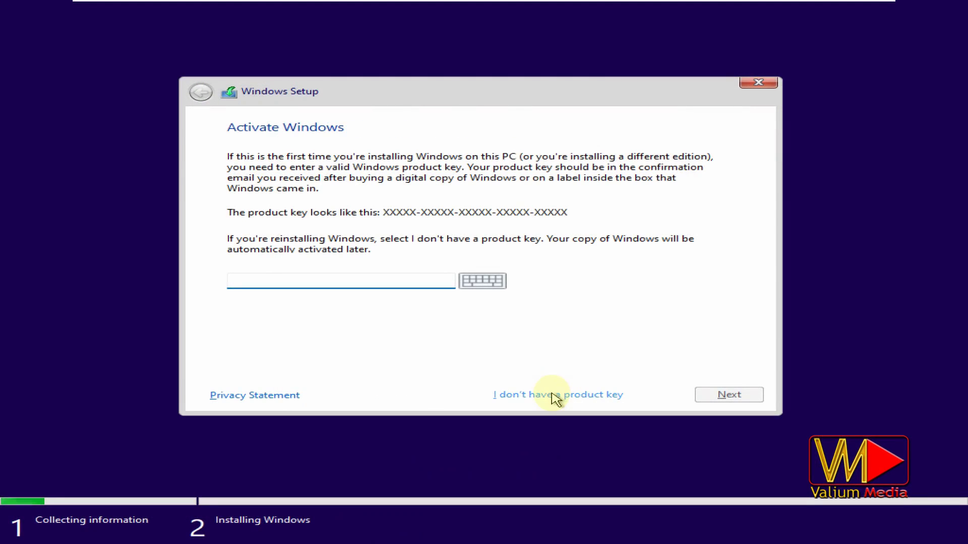
click(551, 394)
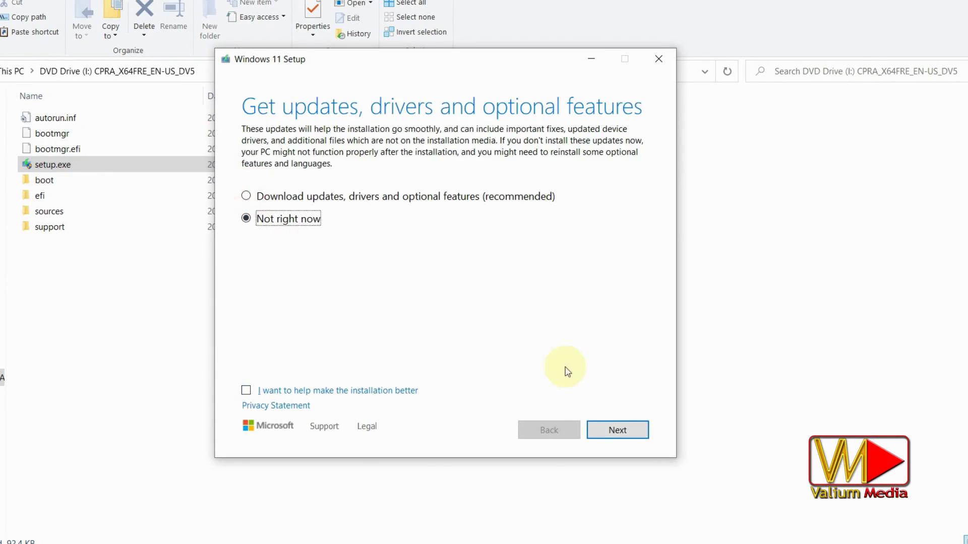
key(Return)
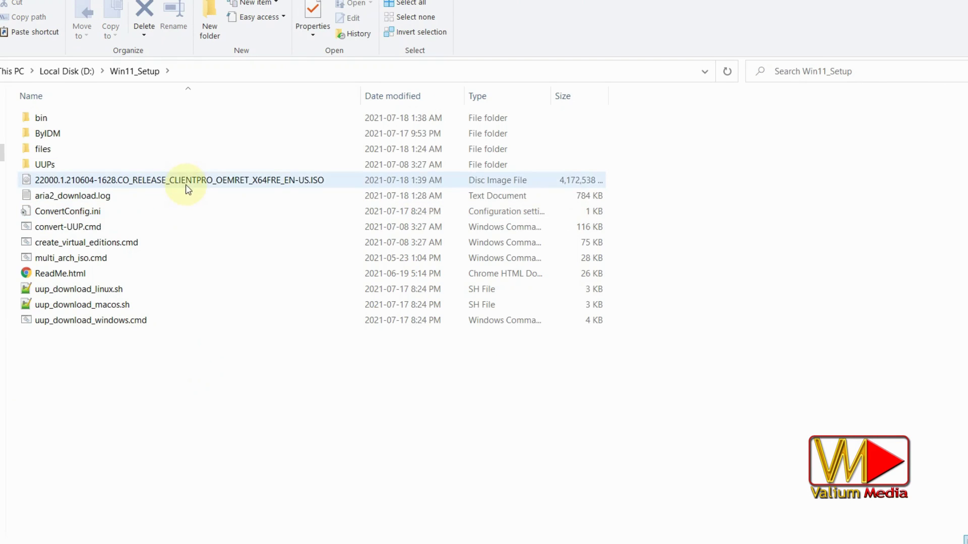
Step: Extract the 22000.1.210604-1628 ISO in Win11_Setup into a folder of the same name and open that folder
right_click(188, 181)
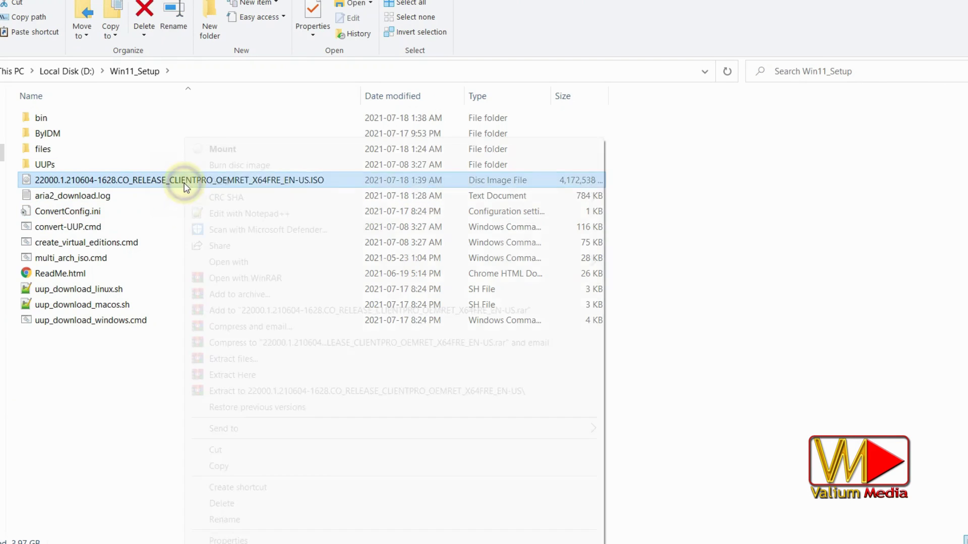
click(219, 389)
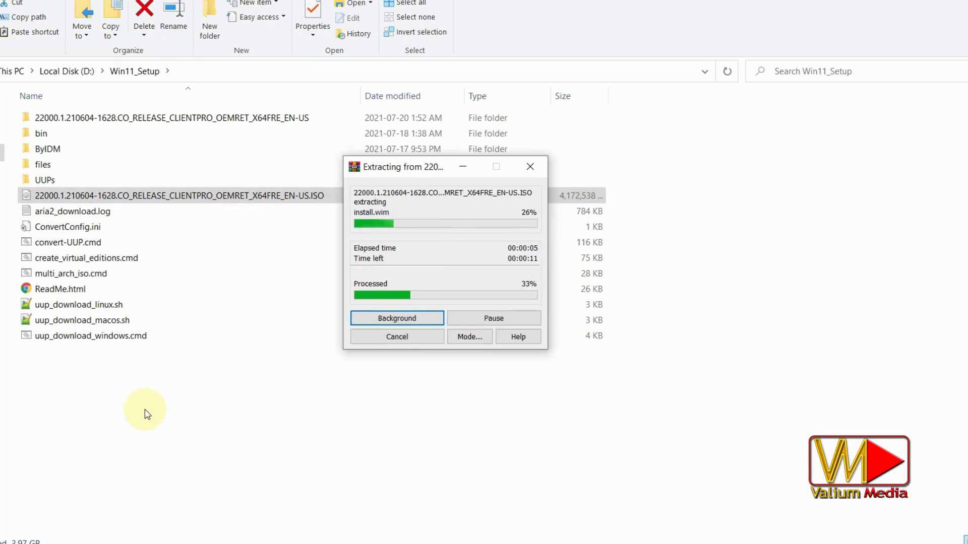
double_click(169, 117)
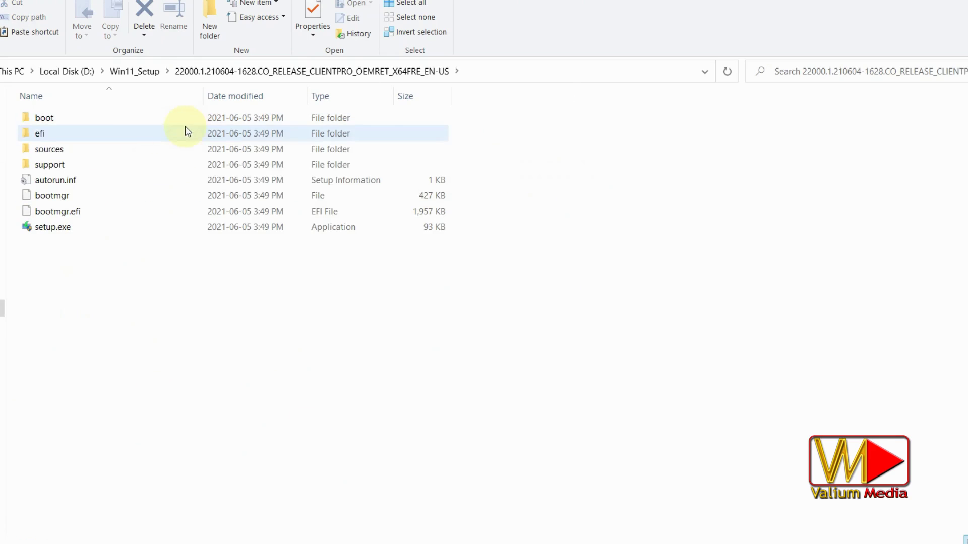
Step: Open appraiserres.dll from the extracted sources folder in Notepad++
double_click(71, 150)
scroll(201, 183, down, 1)
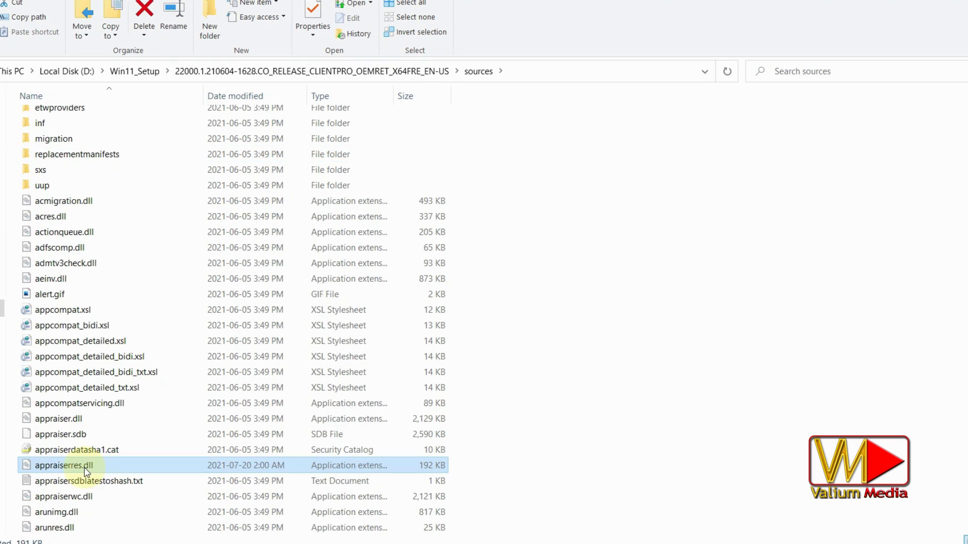
click(84, 468)
right_click(84, 467)
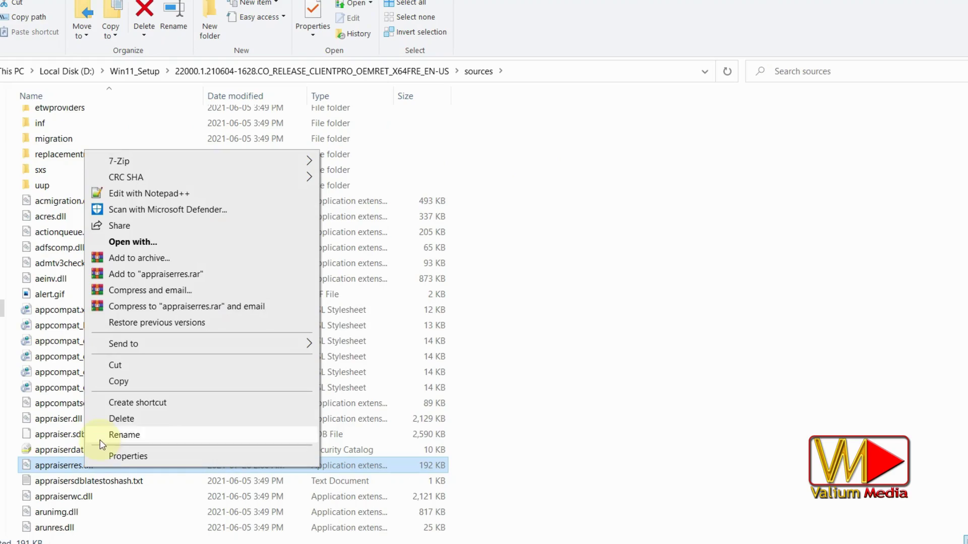
click(141, 195)
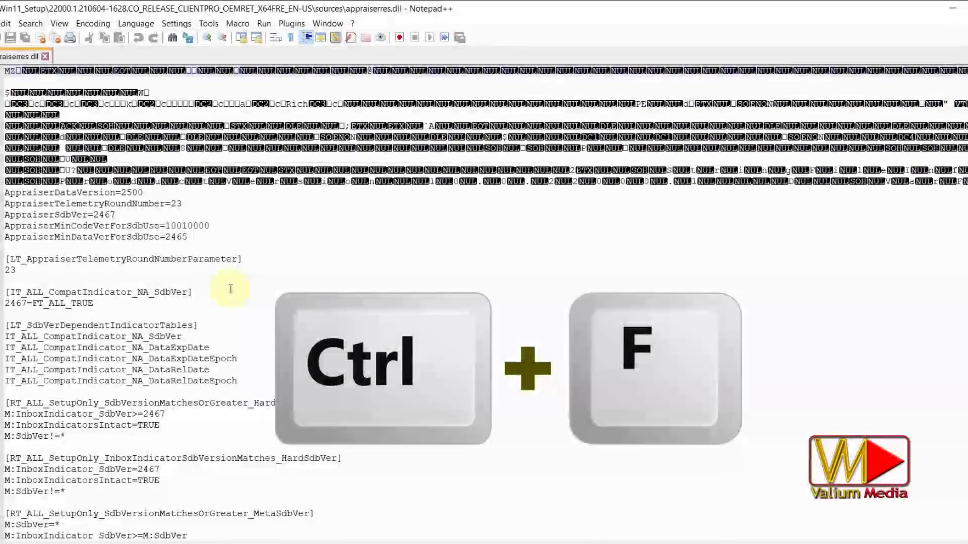
Step: Search appraiserres.dll for the first occurrence of TPM
click(270, 331)
key(ctrl+f)
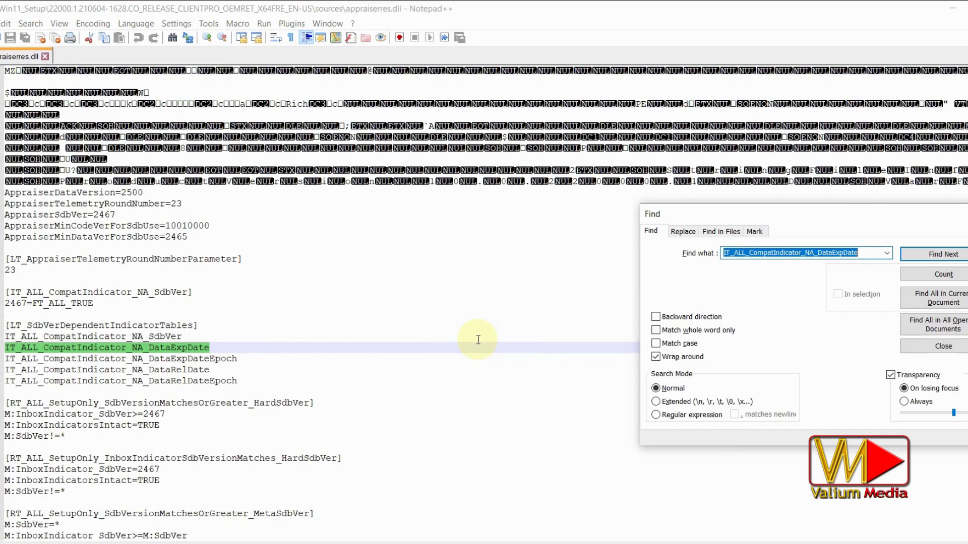
text(t)
key(BackSpace)
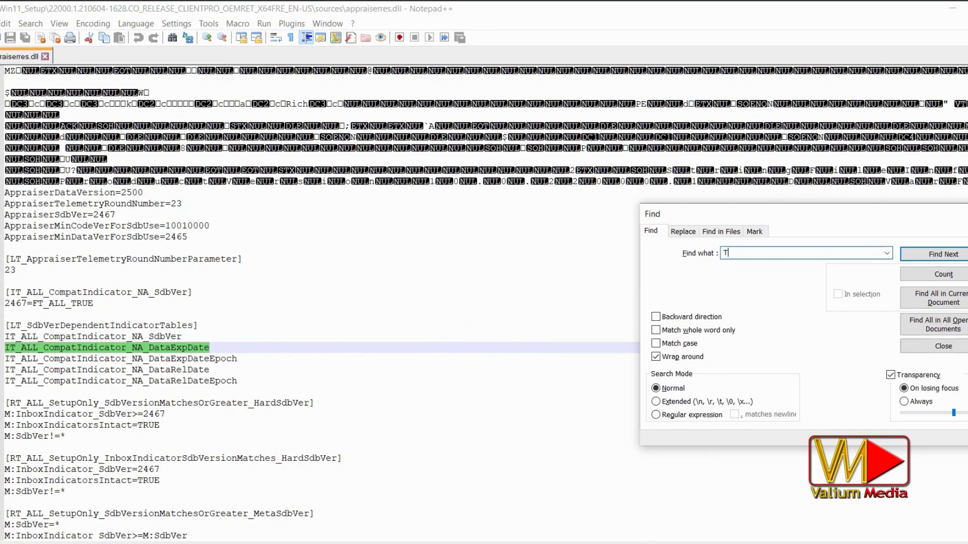
text(TPM)
click(925, 254)
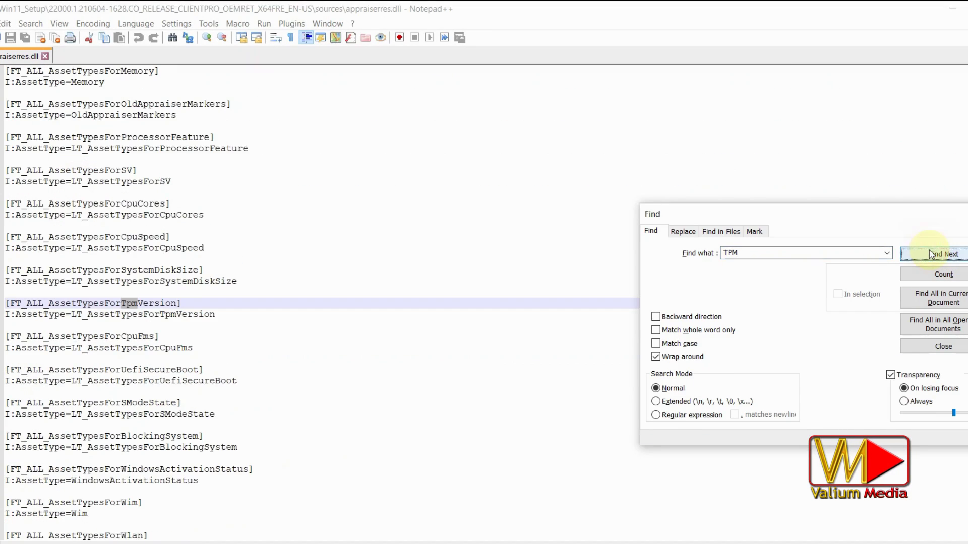
Step: Delete the [FT_ALL_AssetTypesForTpmVersion] line and the I:AssetType=LT_AssetTypesForTpmVersion line below it
click(1, 303)
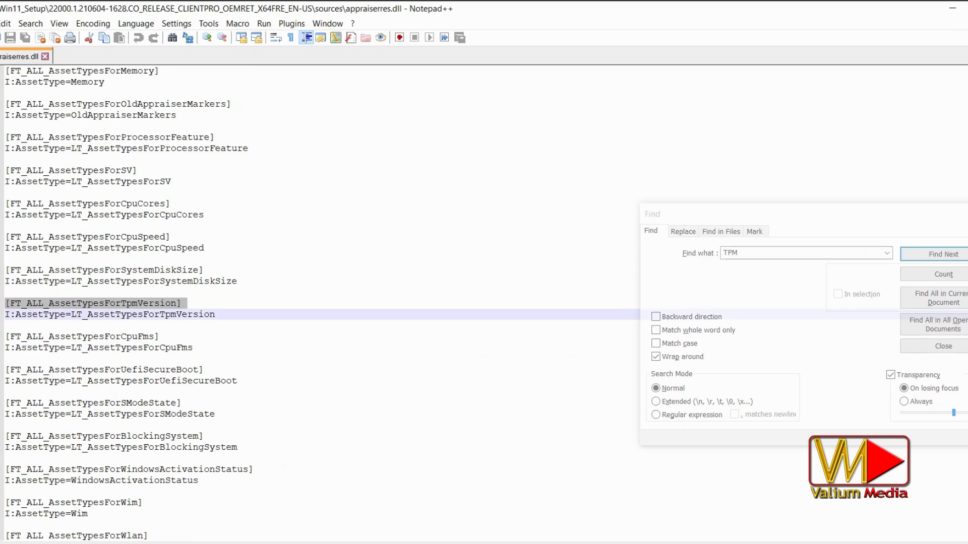
key(Delete)
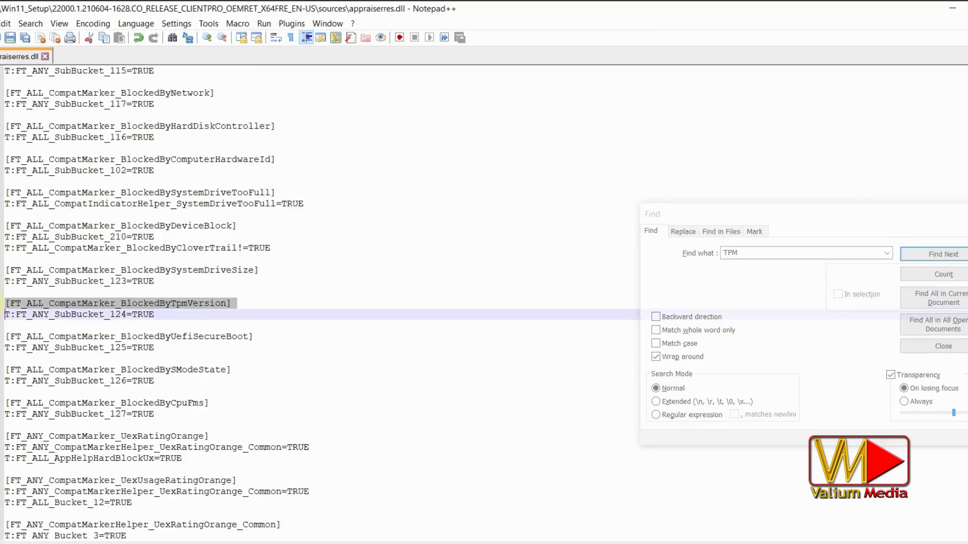
key(Delete)
Step: Find each further TPM occurrence, delete its whole line, including I:TpmVersionInfo=0, and count the remaining matches
click(943, 254)
click(943, 254)
key(Delete)
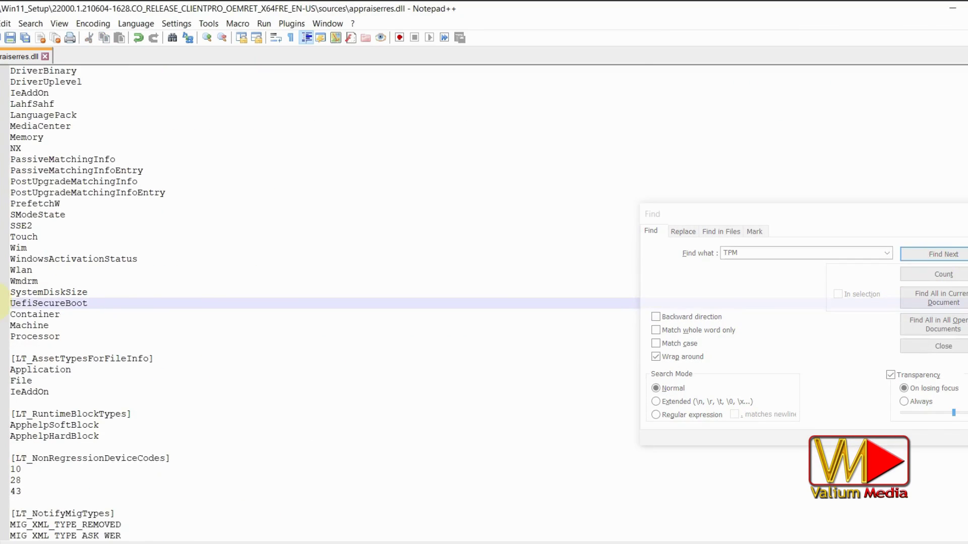
click(943, 254)
click(943, 254)
click(1, 303)
key(Delete)
click(1, 325)
key(Delete)
click(943, 254)
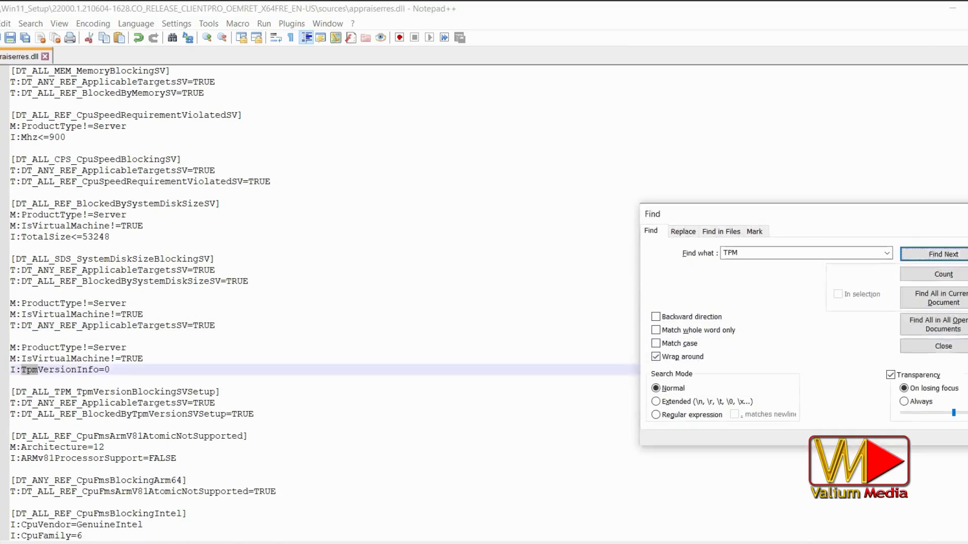
click(1, 370)
key(Delete)
click(923, 255)
click(923, 255)
click(929, 274)
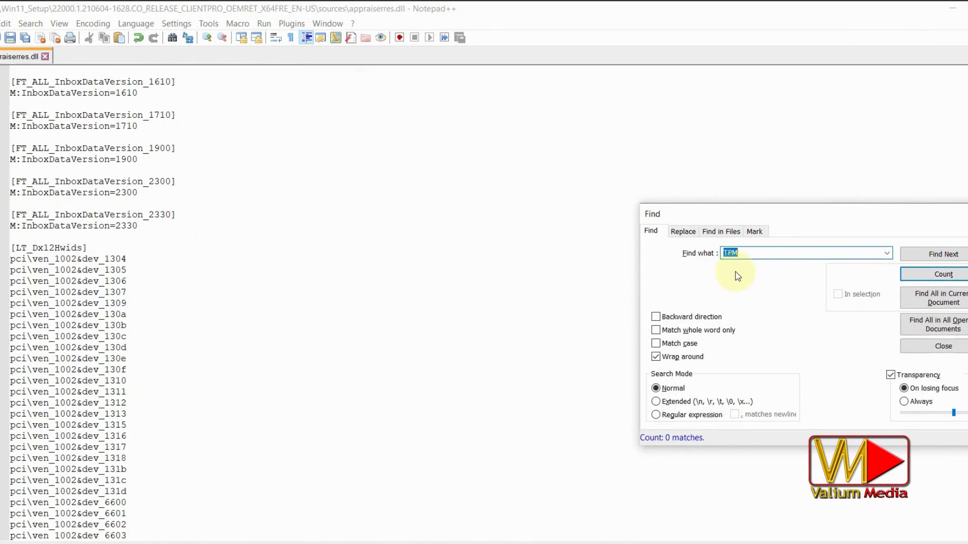
Step: Search for UEFI, count its matches and delete the line T:FT_ALL_CompatMarker_BlockedByUefiSecureBoot=TRUE
text(UEFI)
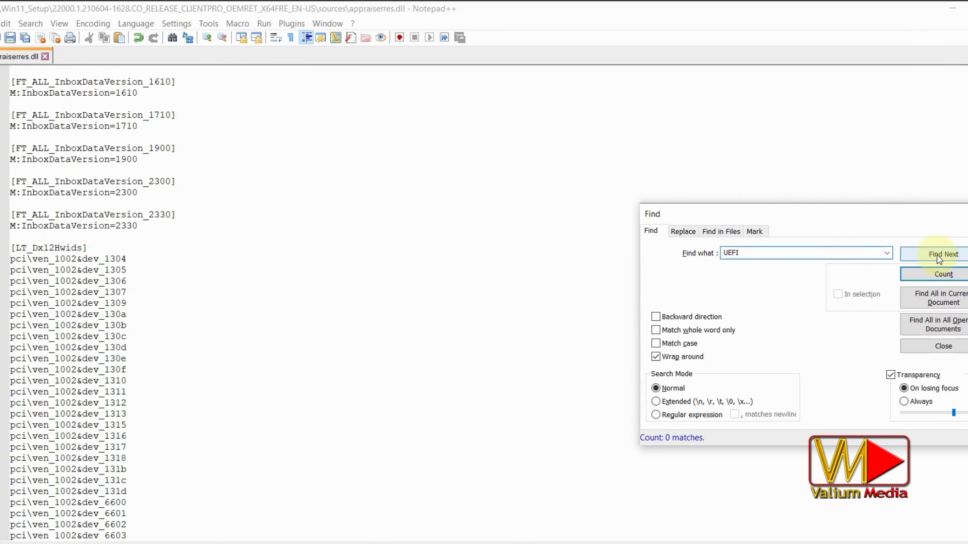
click(935, 258)
click(930, 277)
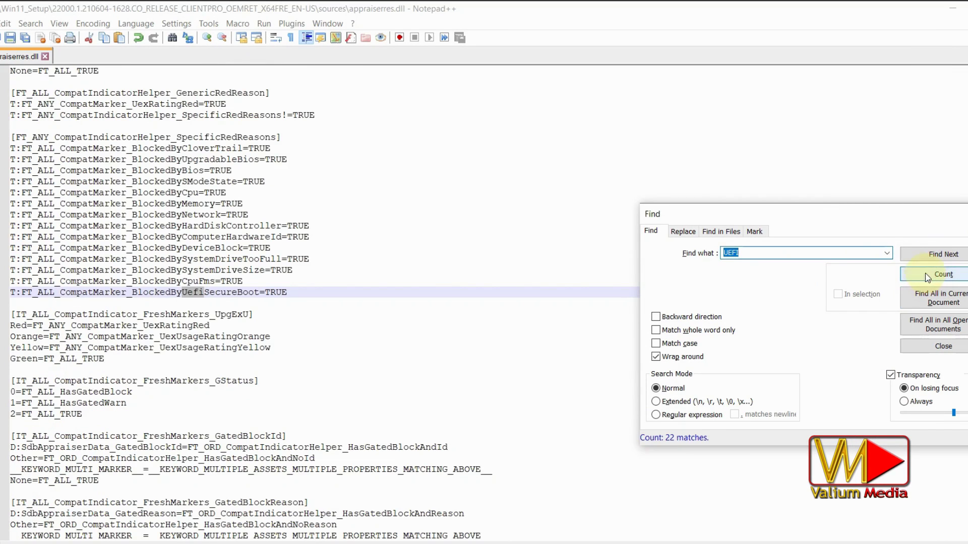
click(2, 293)
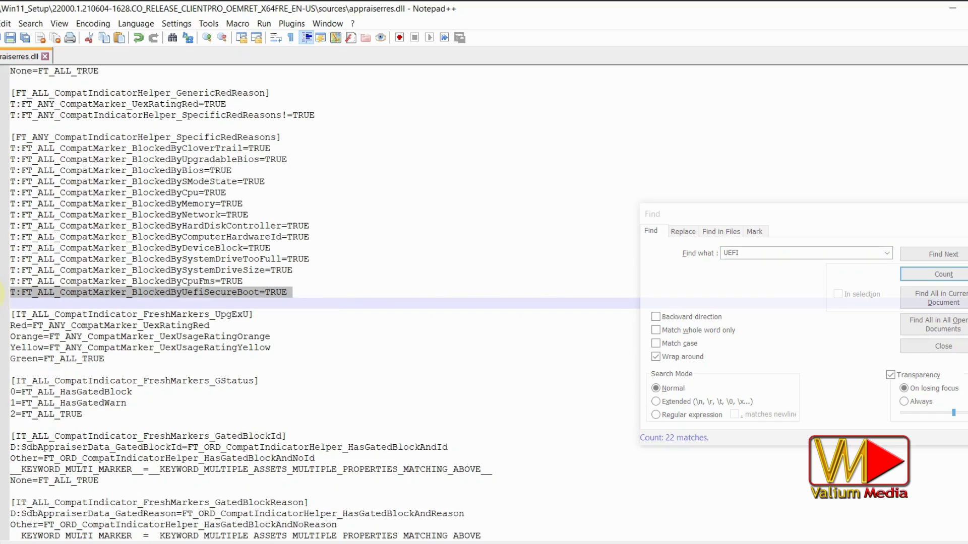
key(Delete)
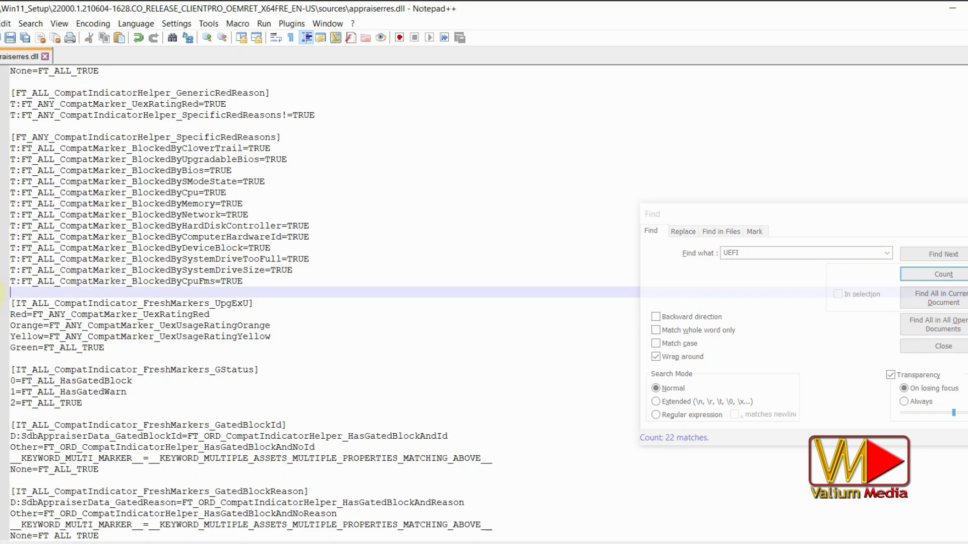
Step: Find the following UEFI occurrences one by one and delete their lines, including the one under [FT_ANY_SubBucket_125]
click(933, 254)
click(2, 292)
key(Delete)
click(2, 293)
key(Delete)
click(933, 254)
click(2, 303)
key(Delete)
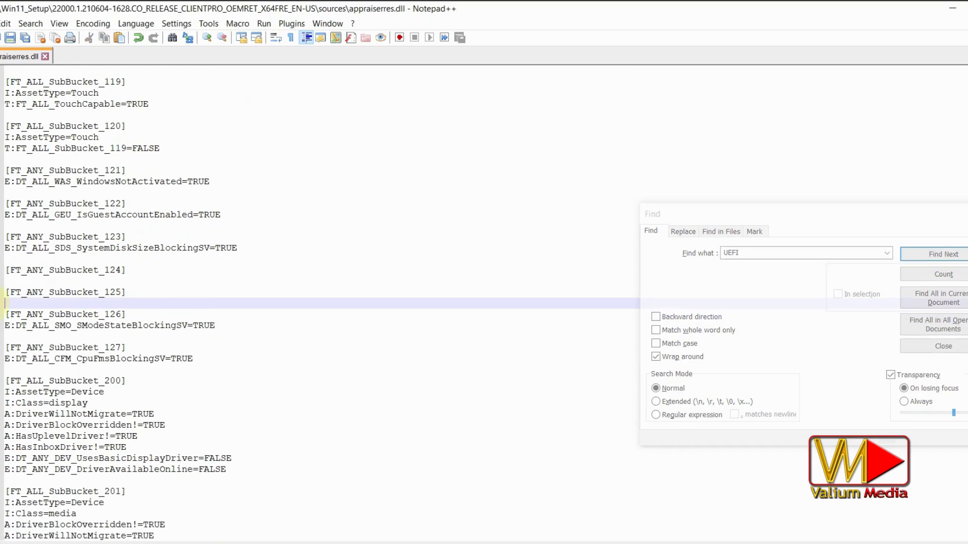
click(933, 254)
click(2, 304)
key(Delete)
click(932, 253)
click(1, 303)
key(Delete)
click(930, 254)
click(1, 304)
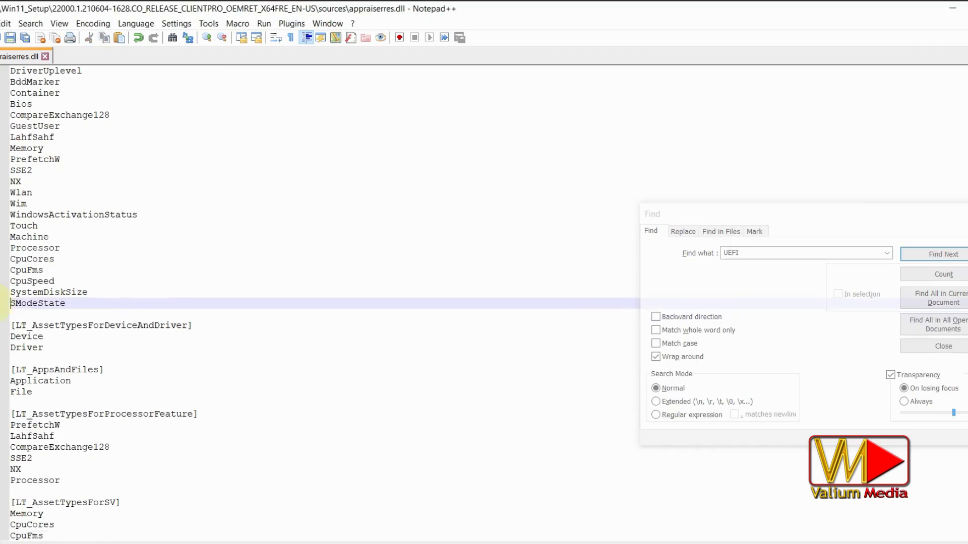
Step: Clear the remaining UEFI lines, from [LT_AssetTypesForUefiSecureBoot] through UefiSecureBoot=I:Marker_BlockedByUefiSecureBoot, and count the matches left
click(921, 255)
click(922, 255)
click(933, 254)
click(941, 254)
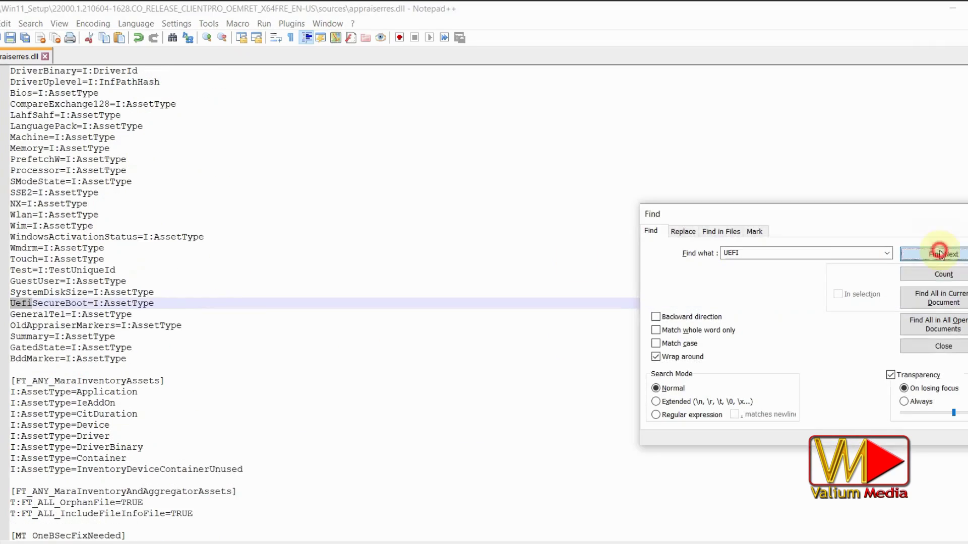
click(940, 253)
click(941, 254)
click(941, 253)
click(940, 254)
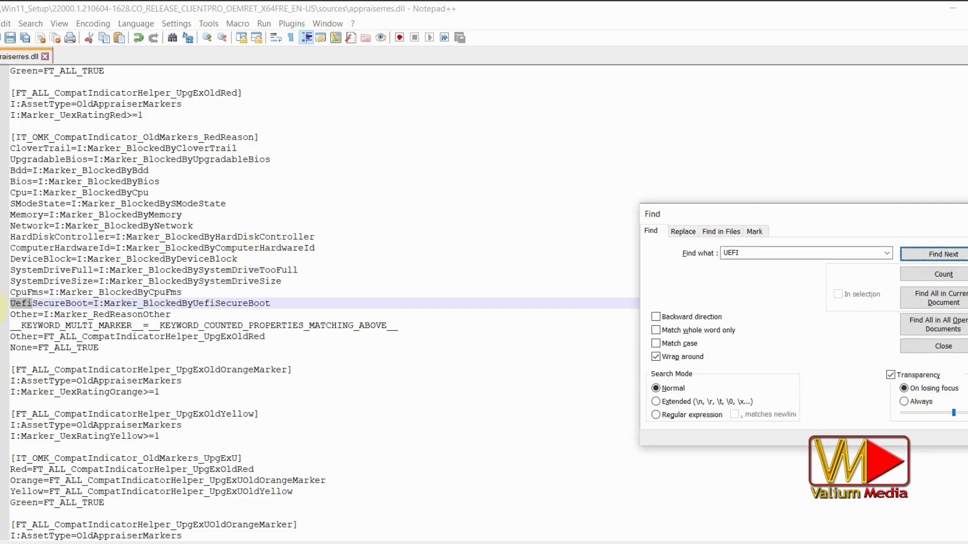
click(941, 254)
click(943, 274)
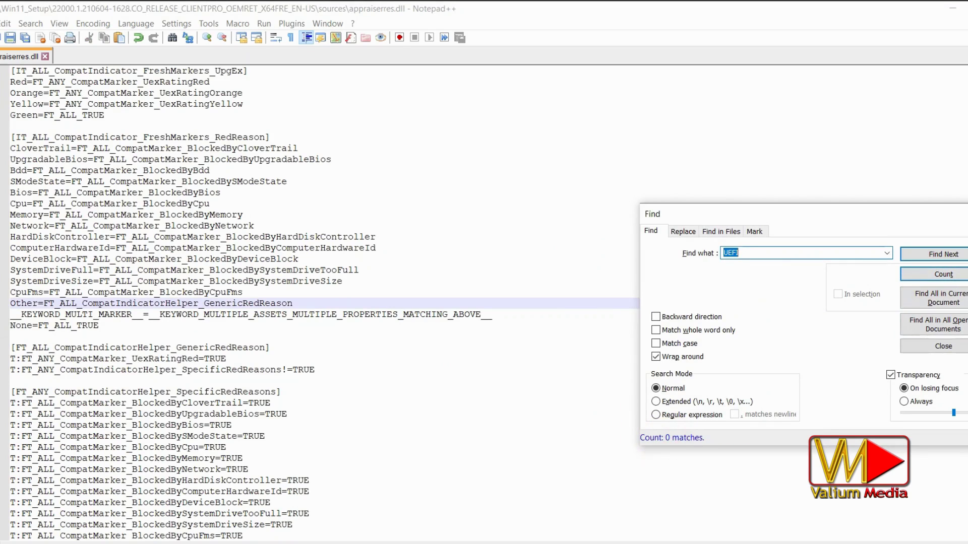
Step: Close the search, save the edited appraiserres.dll and return to the extracted installer folder
key(Escape)
click(10, 38)
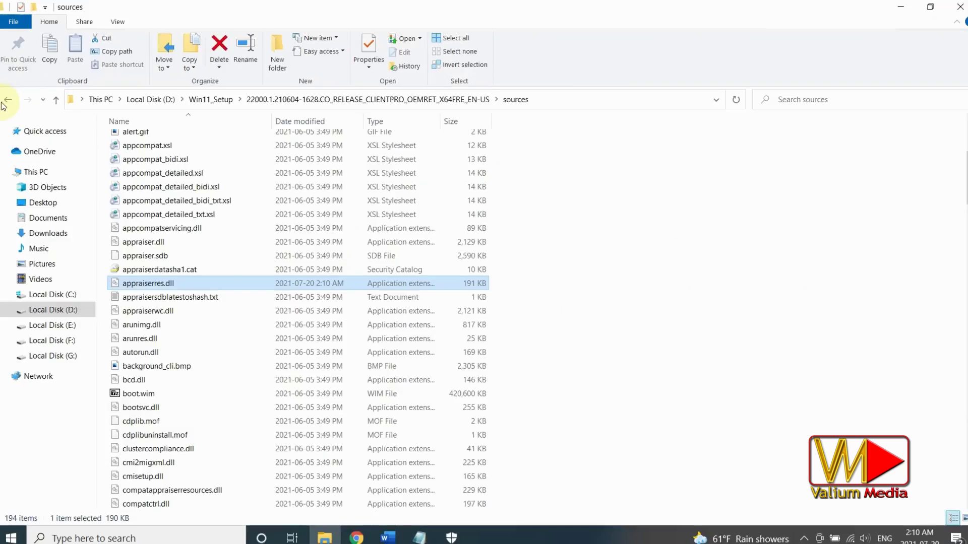
double_click(86, 211)
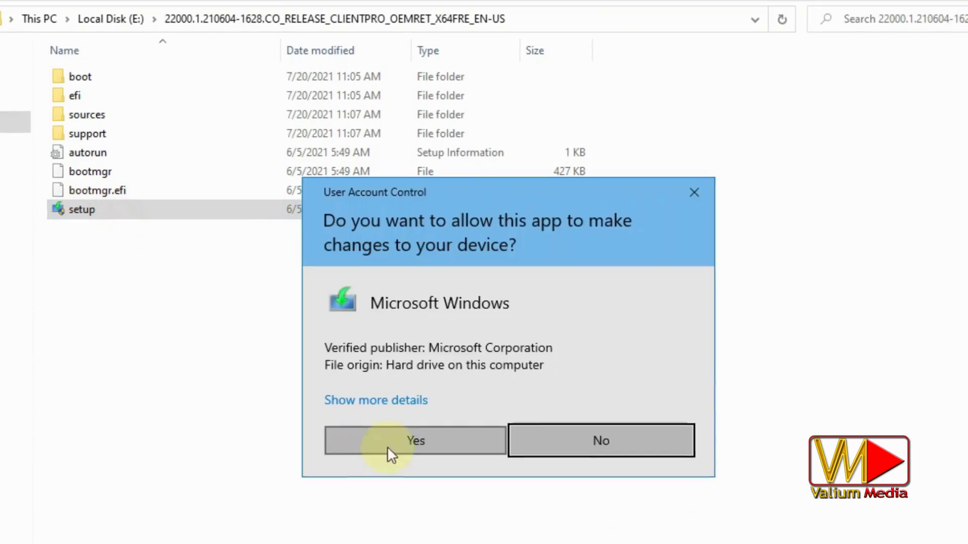
click(389, 444)
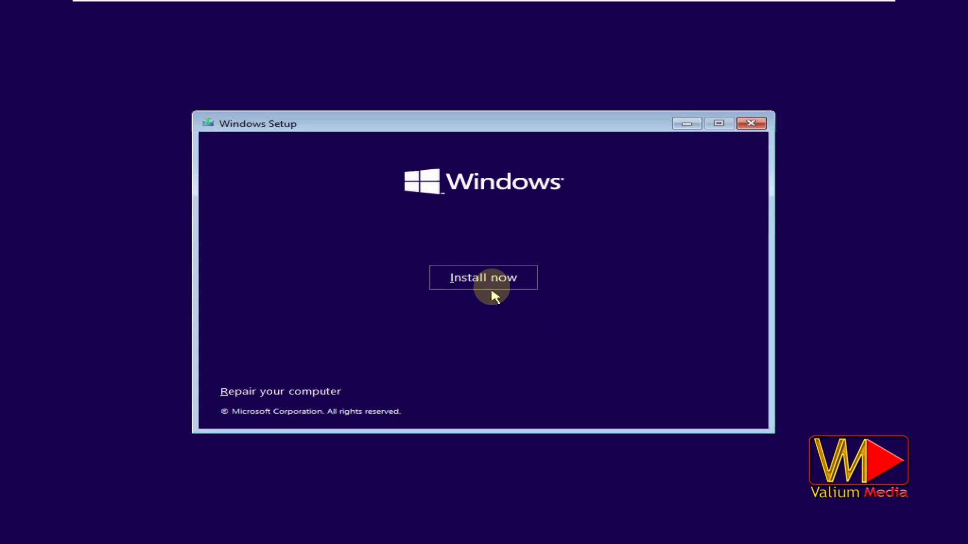
Step: Start the installation in the boot-time Windows Setup and continue without a product key
click(487, 282)
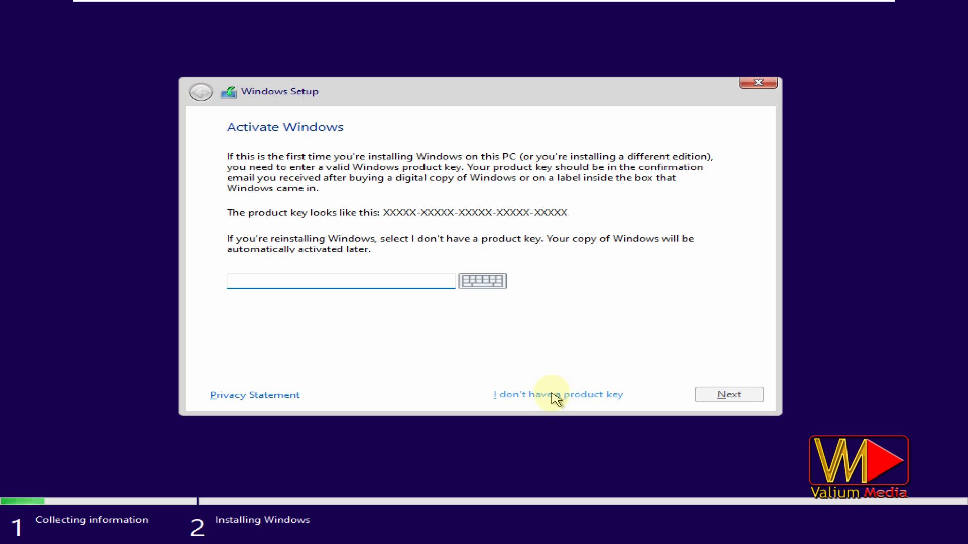
click(552, 394)
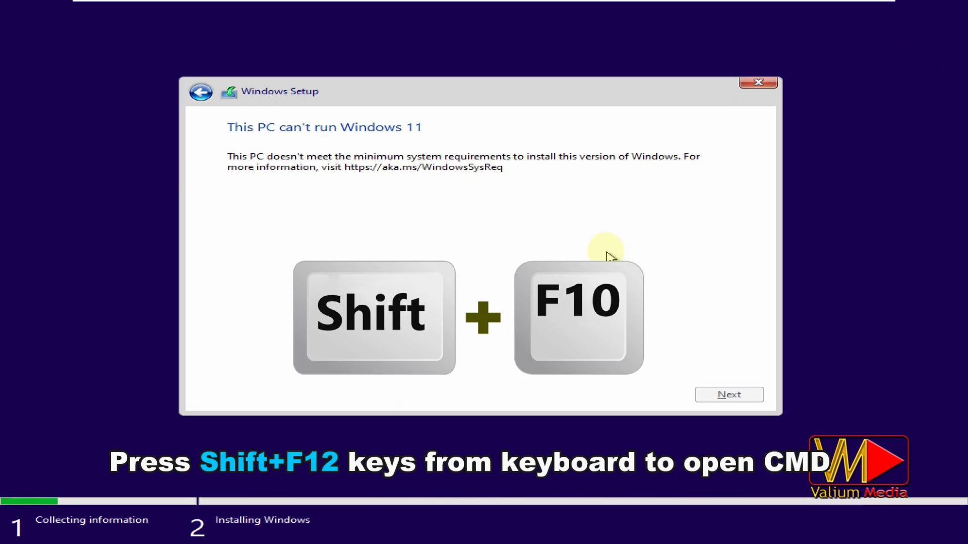
Step: Open a command prompt within Windows Setup, start DISKPART and list the volumes with LIST VOL
key(shift+F10)
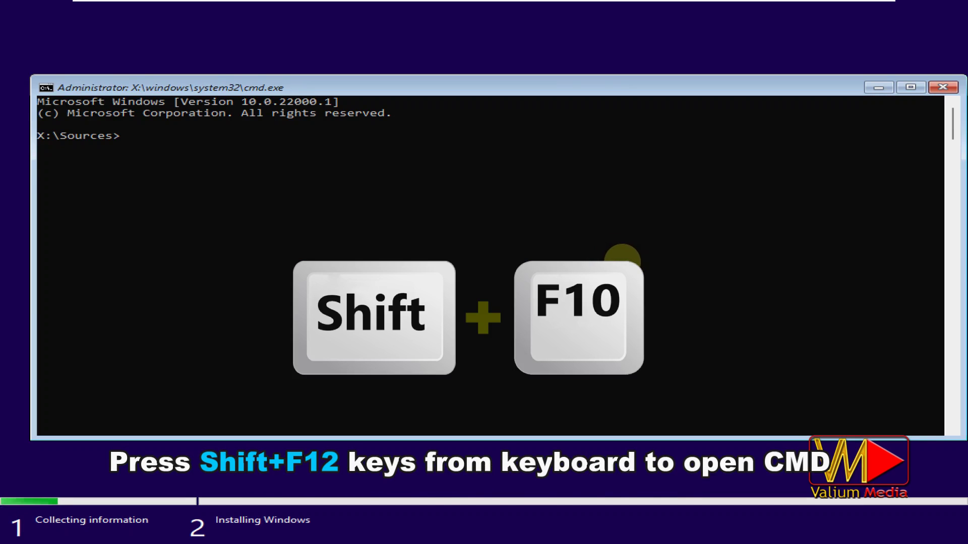
text(DISKPA)
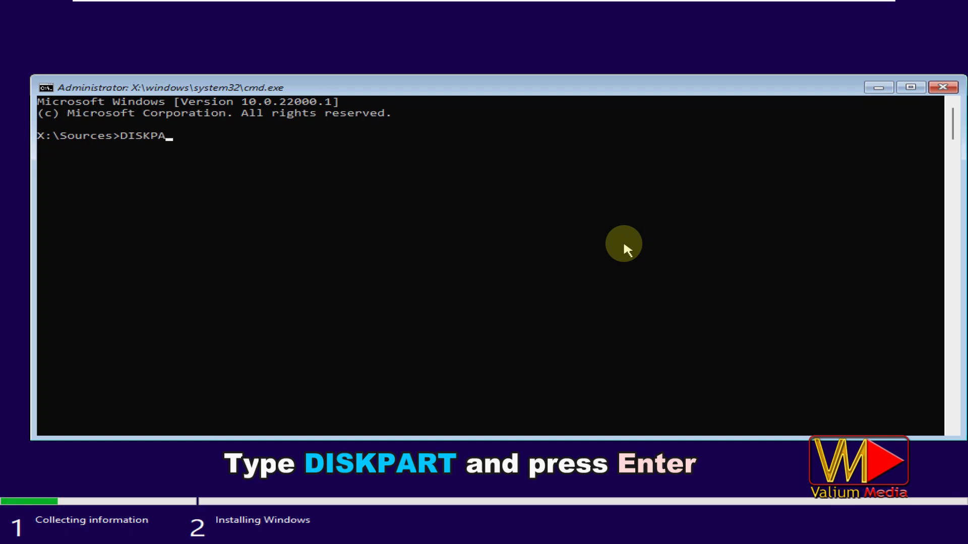
text(RT)
key(Return)
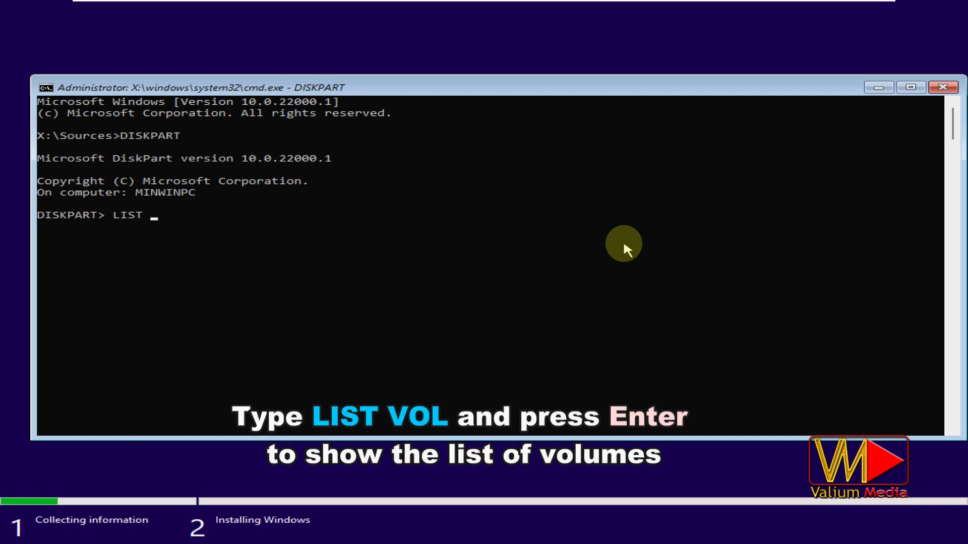
key(Return)
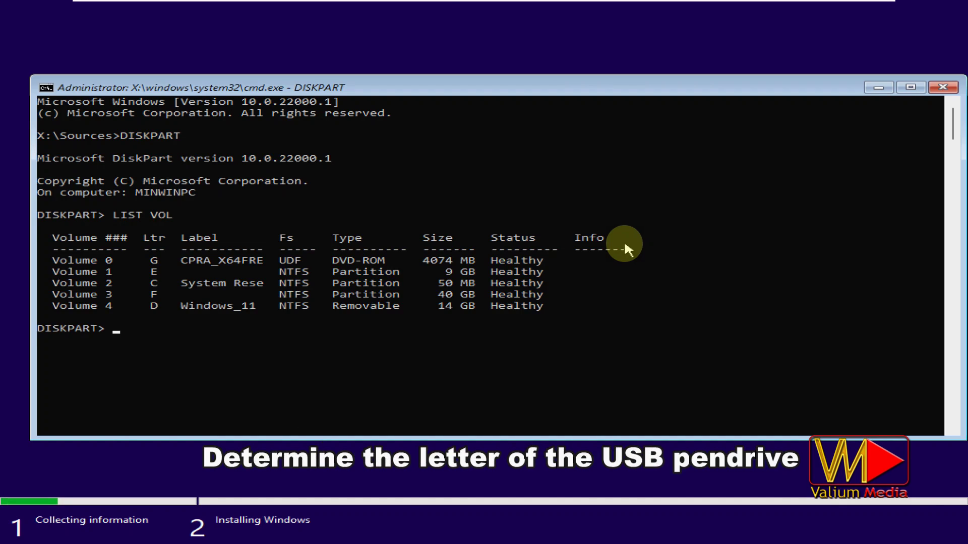
Step: Identify the drive letter of the removable Windows_11 volume and exit DISKPART
drag(174, 306, 251, 304)
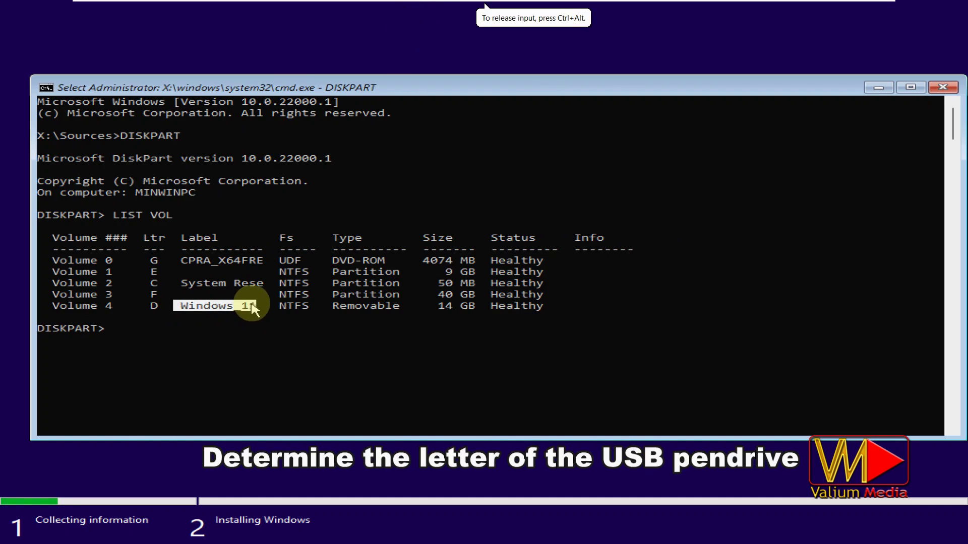
drag(398, 304, 335, 306)
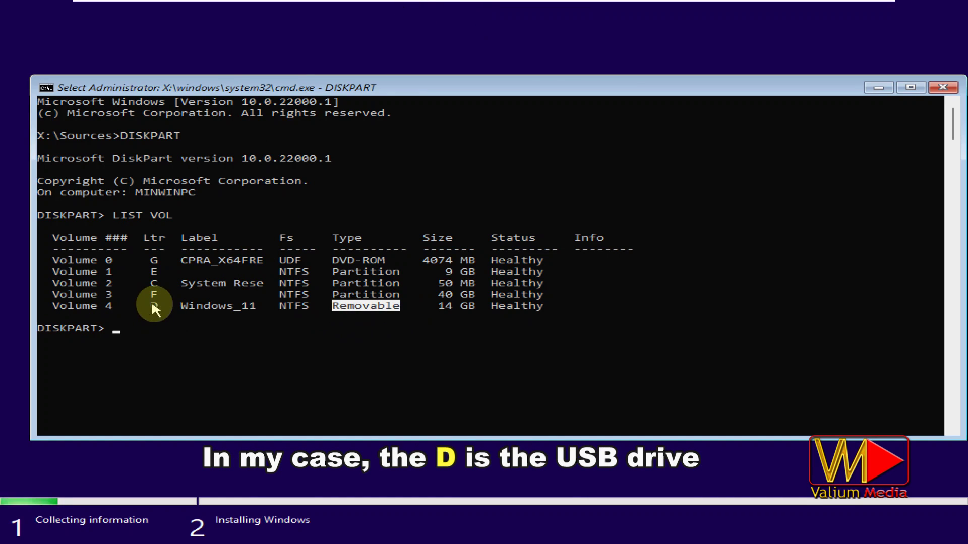
drag(151, 302, 160, 308)
text(EXIT)
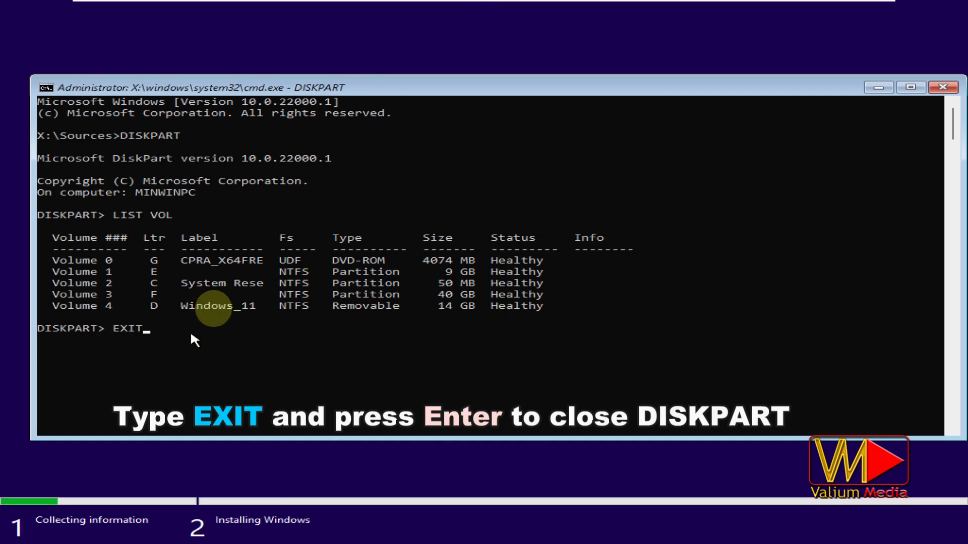
key(Return)
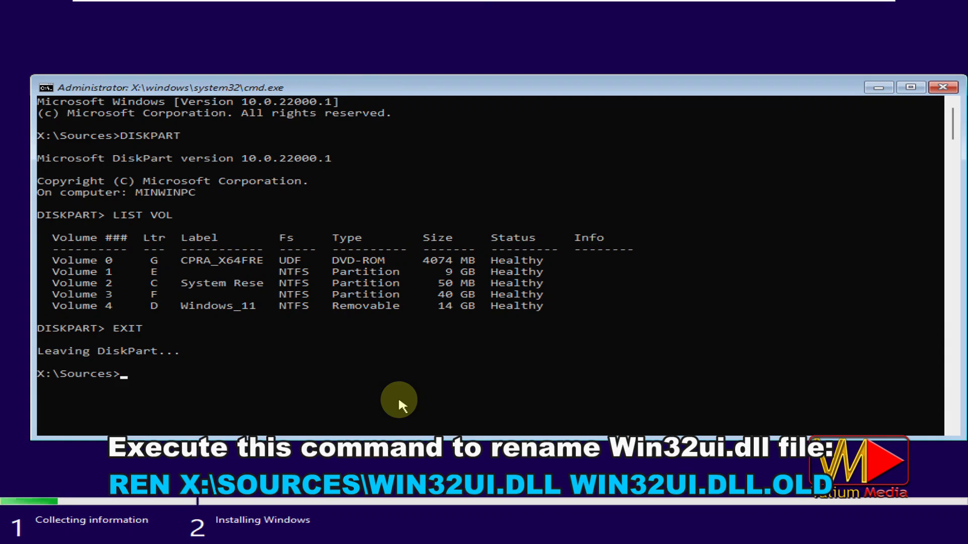
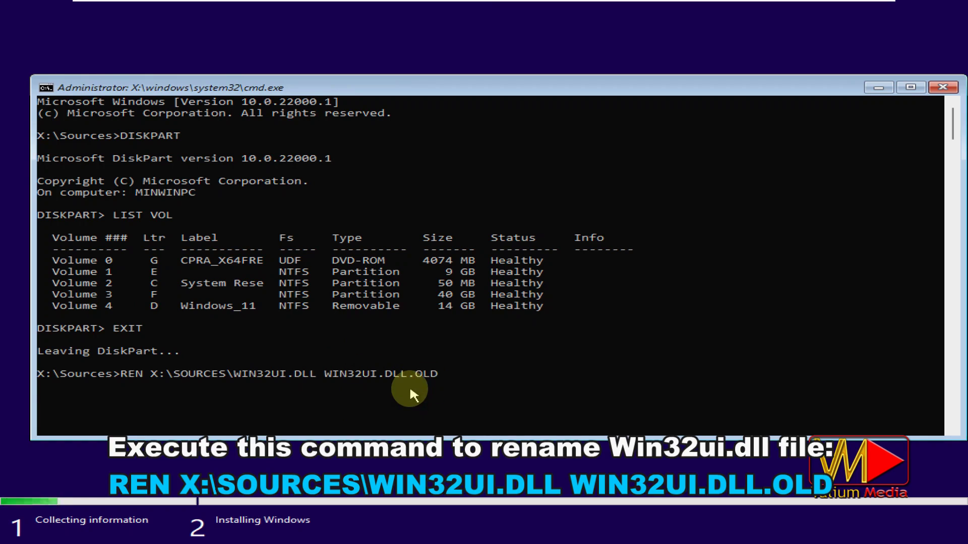
Step: Rename X:\SOURCES\WIN32UI.DLL to WIN32UI.DLL.OLD and copy D:\WIN32UI.DLL into X:\SOURCES\ with XCOPY
key(Return)
text(XCOPY)
drag(151, 302, 155, 307)
text(D:)
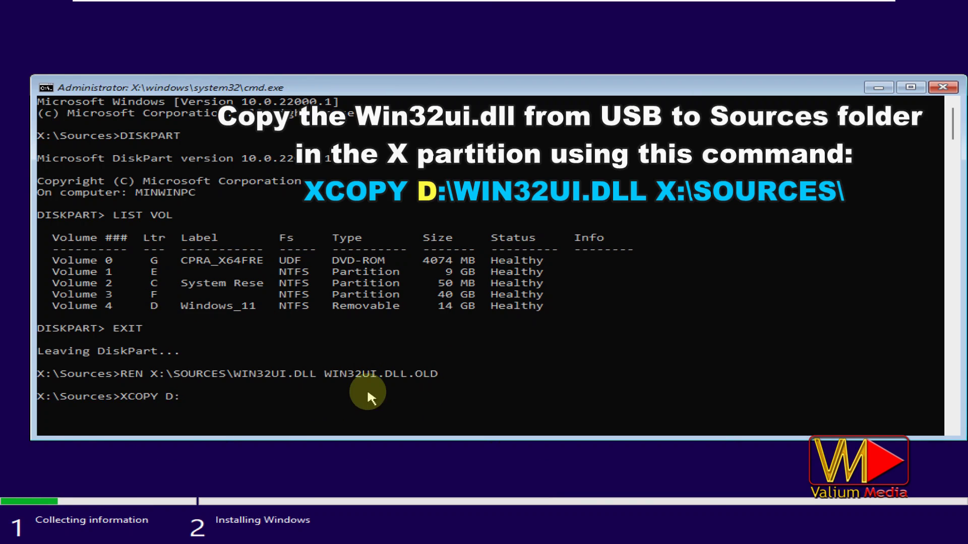
text(\WIN32UI.DLL)
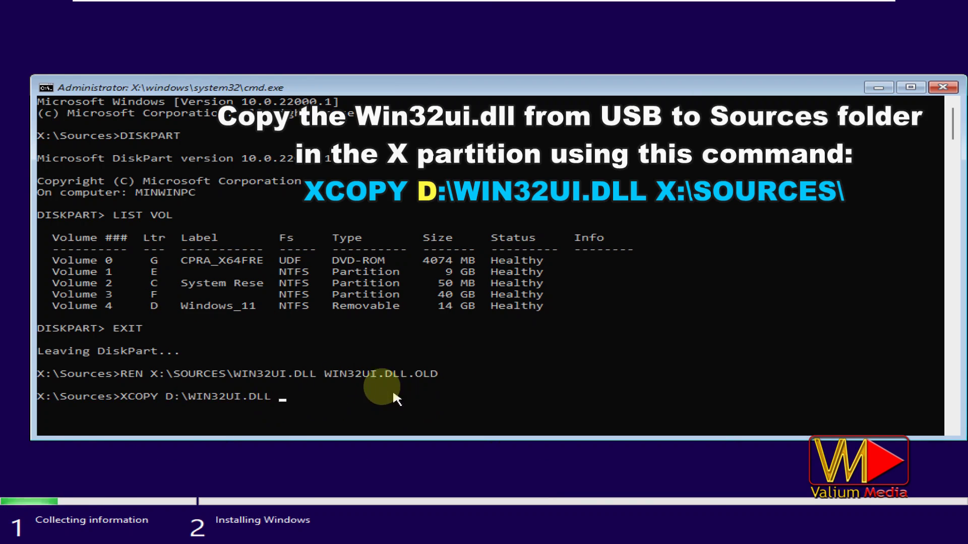
drag(234, 373, 175, 376)
key(ctrl+c)
right_click(184, 396)
text(X:\)
right_click(509, 392)
key(Return)
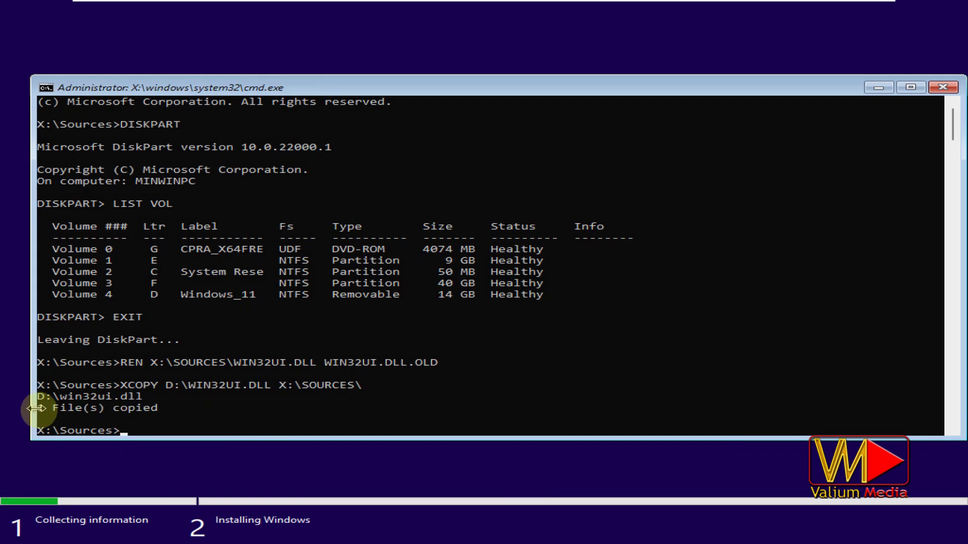
Step: Close the command prompt and dismiss the unsupported-PC error to return to the initial Windows Setup screen
drag(38, 408, 156, 409)
right_click(193, 428)
click(939, 85)
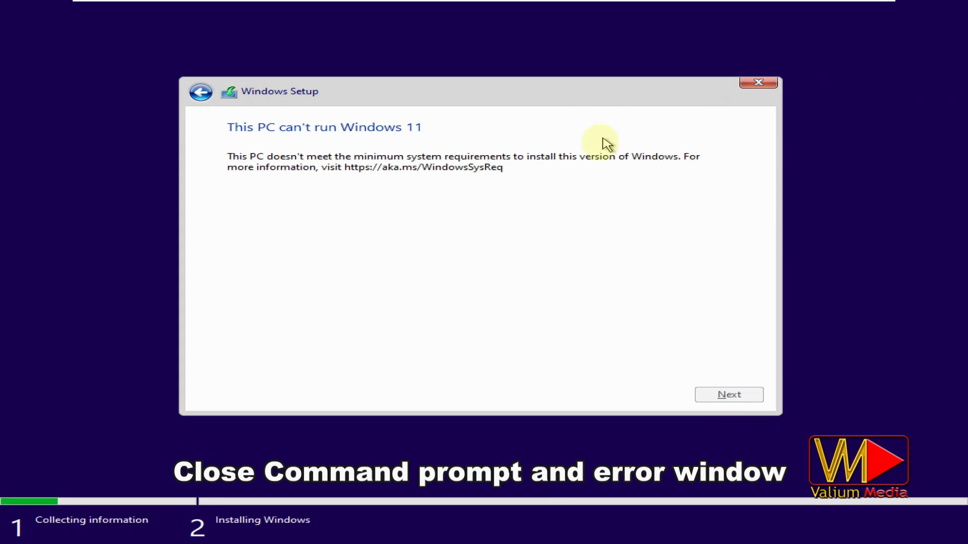
click(757, 80)
click(609, 330)
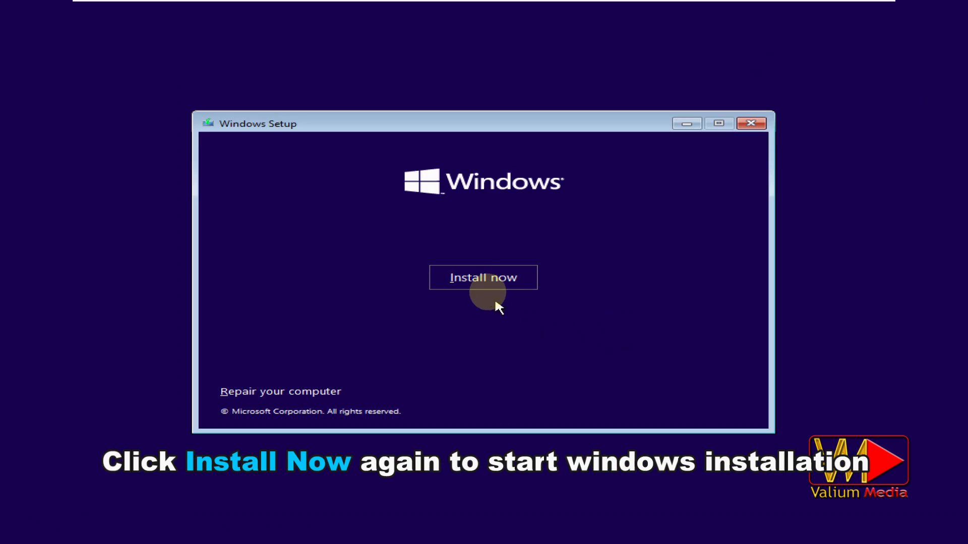
Step: Start the installation again without a product key and accept the Microsoft Software Licence Terms
click(481, 285)
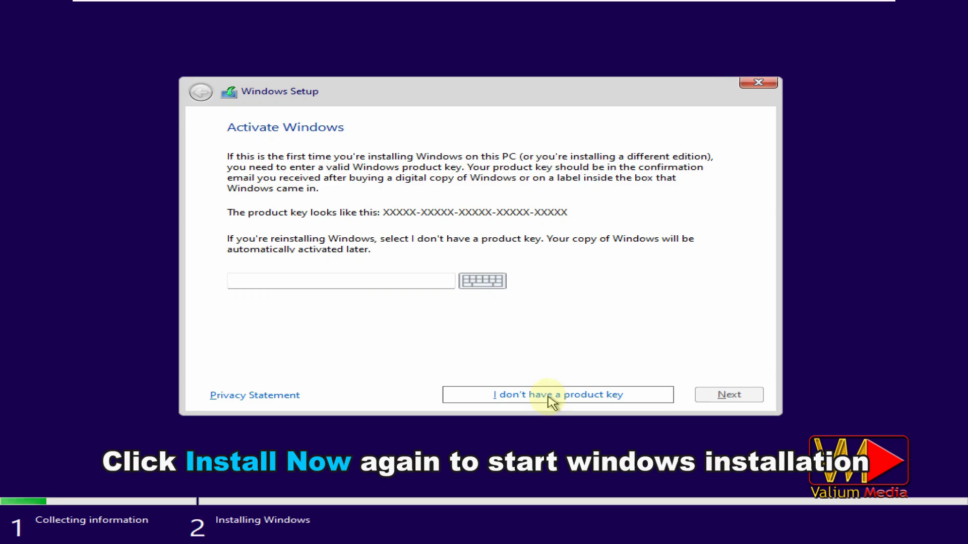
click(552, 395)
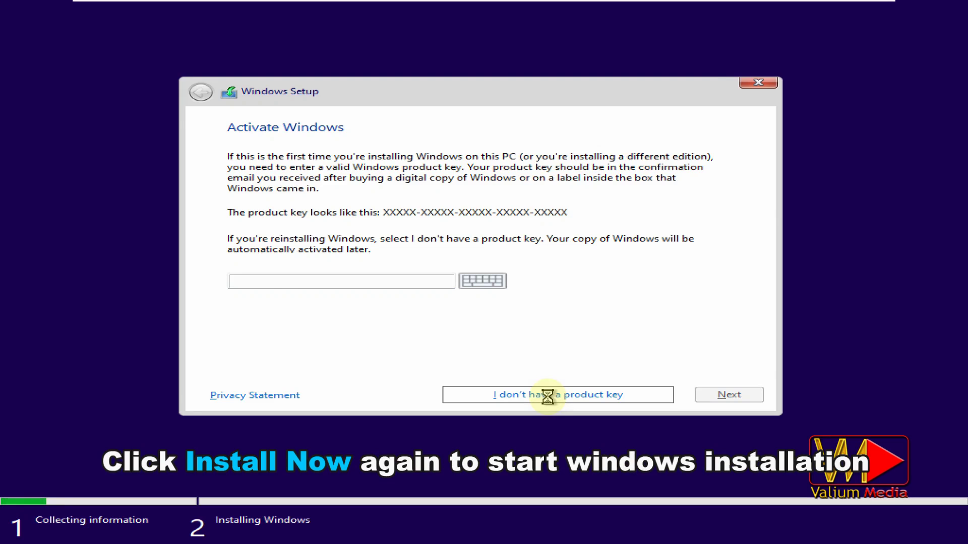
click(233, 369)
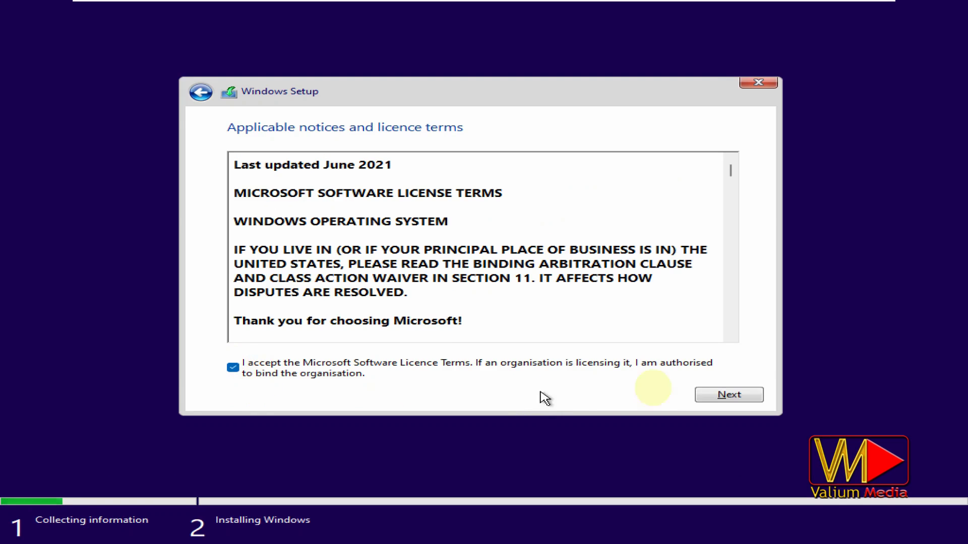
click(726, 394)
Step: Choose the Custom: Install Windows only (advanced) installation and start installing Windows on Drive 0 Partition 3
click(329, 271)
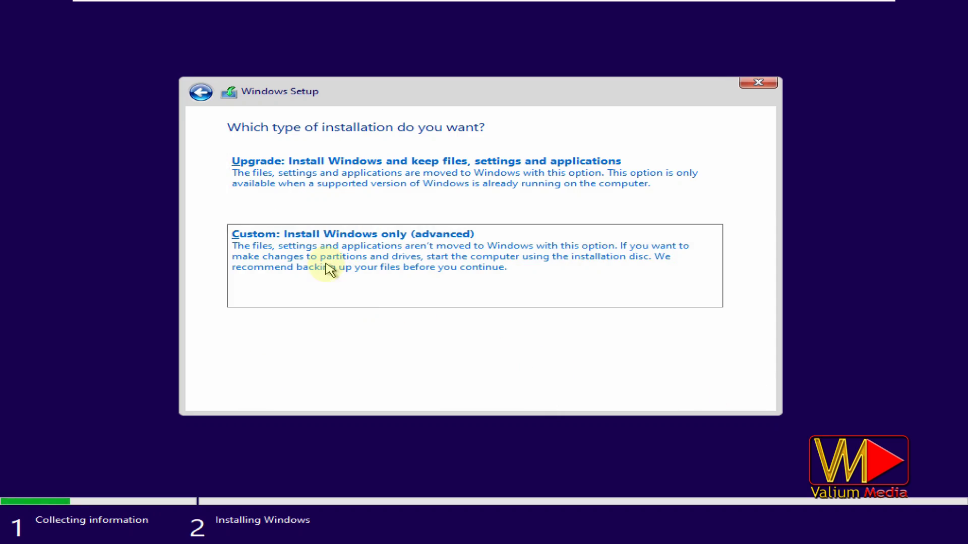
click(624, 242)
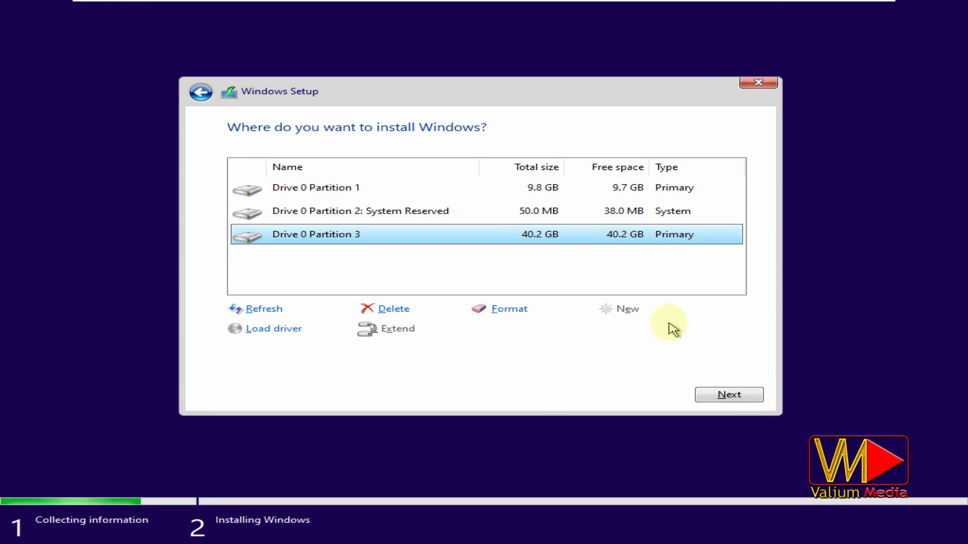
click(706, 395)
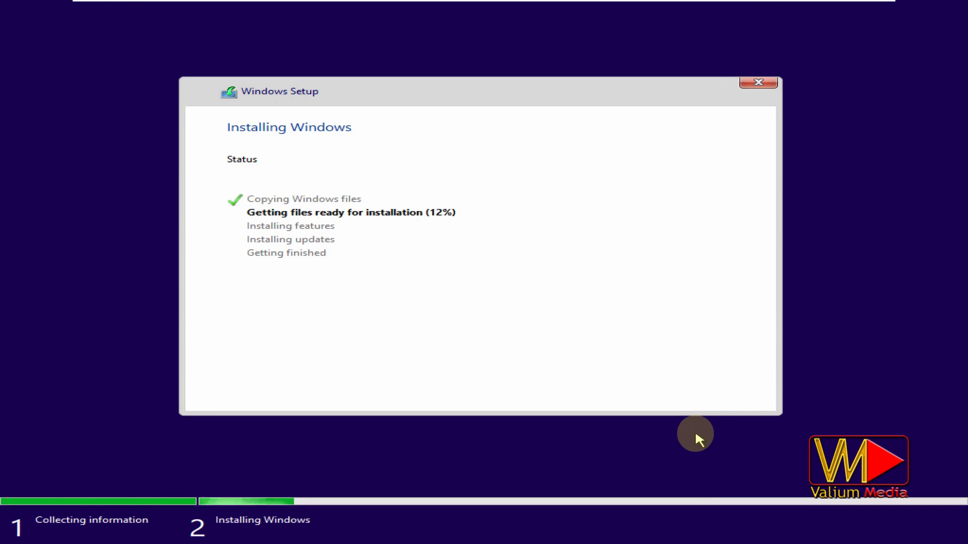